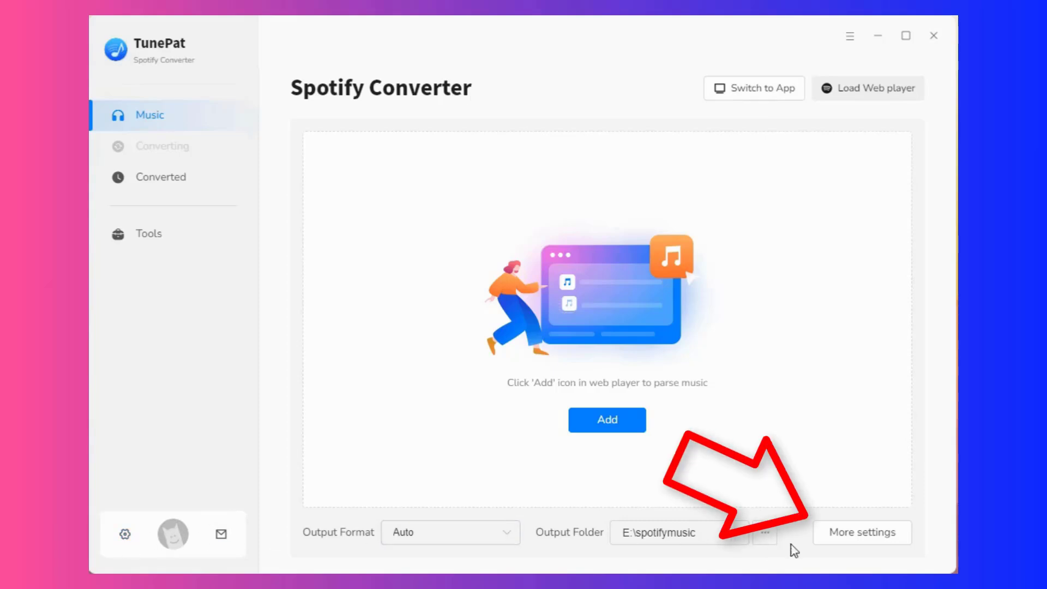
Set TunePat's output format to MP3, with 320 kbps bit rate and 44.1 kHz sample rate
left_click(846, 545)
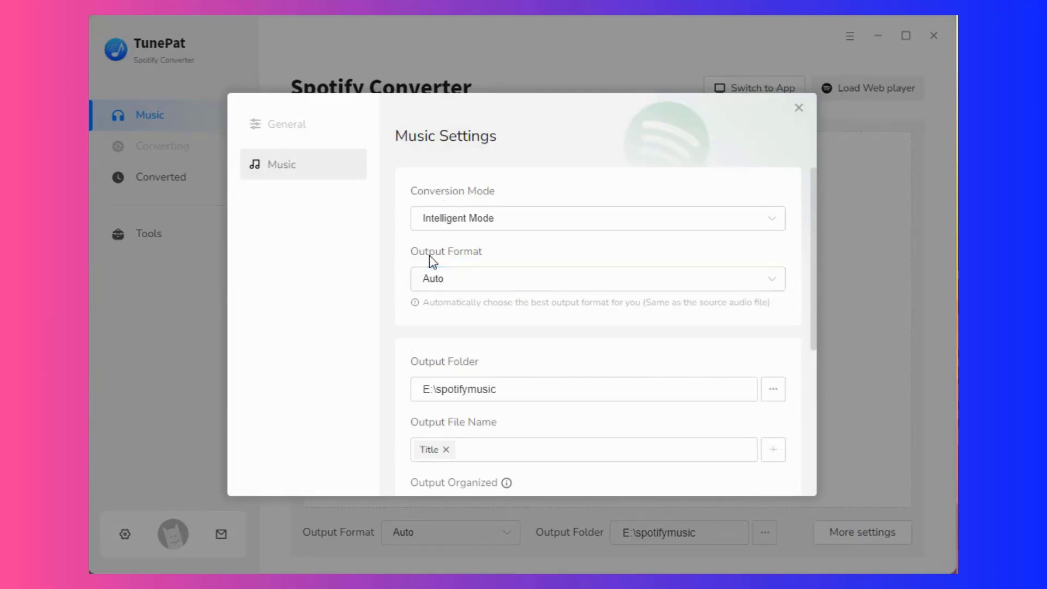
left_click(457, 278)
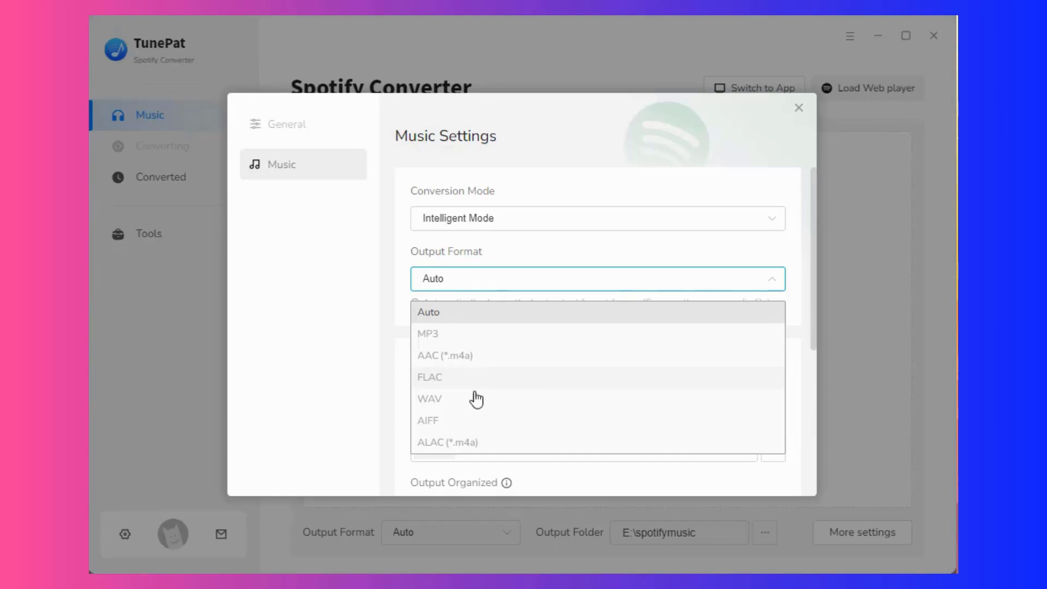
left_click(473, 341)
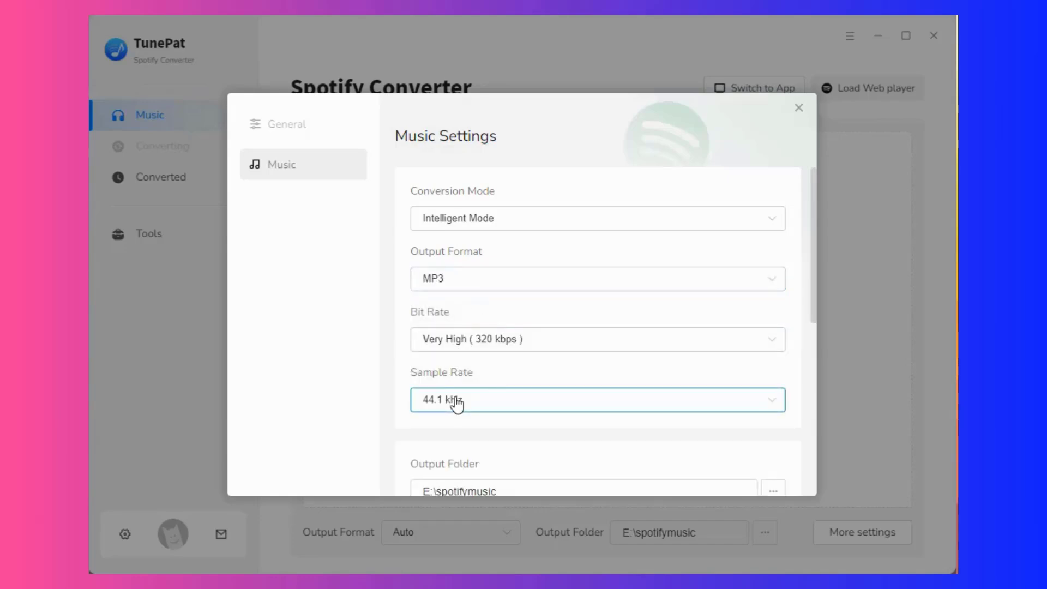
scroll(457, 403, "down", 3)
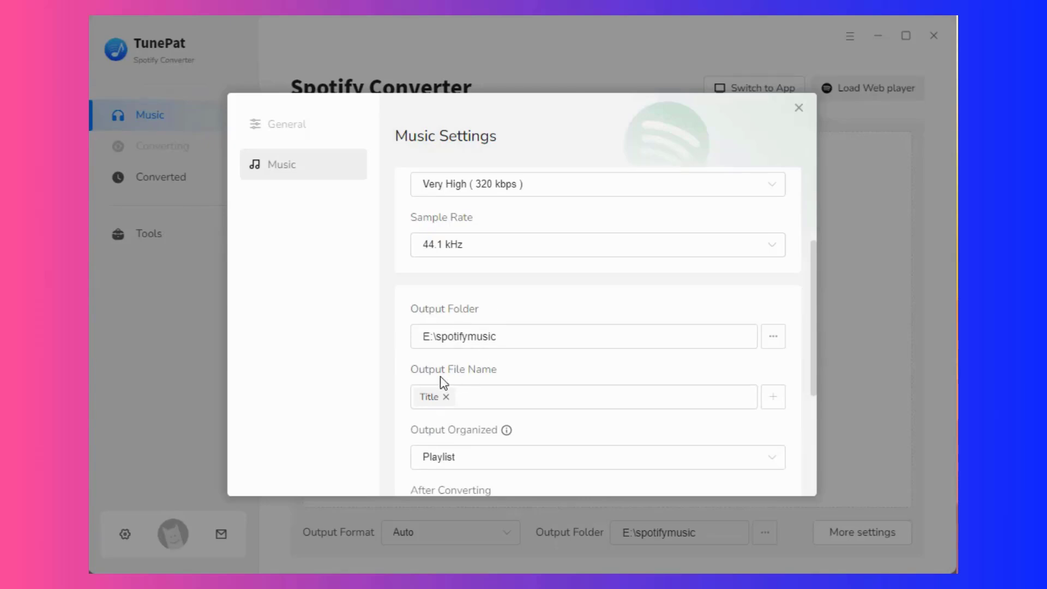
scroll(529, 384, "up", 3)
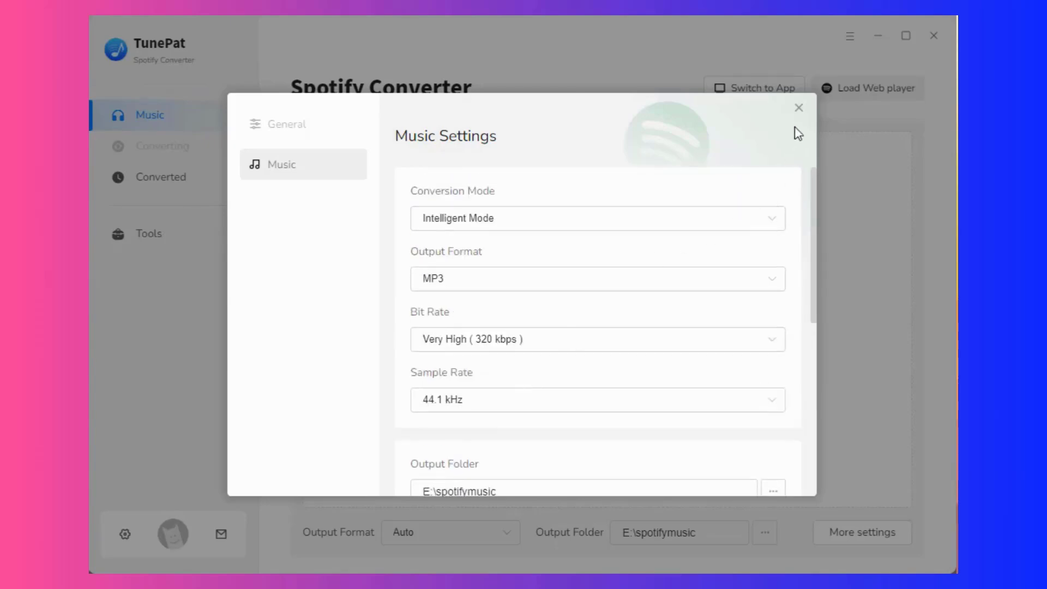
Close the settings, load the Spotify web player and open the 50-song Hot Country playlist
left_click(799, 109)
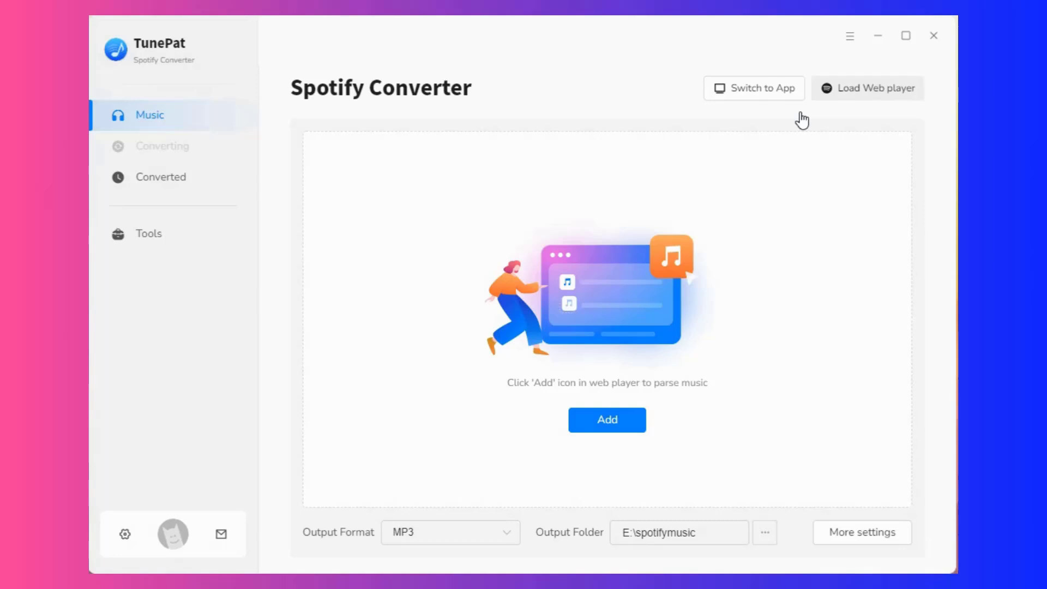
left_click(854, 102)
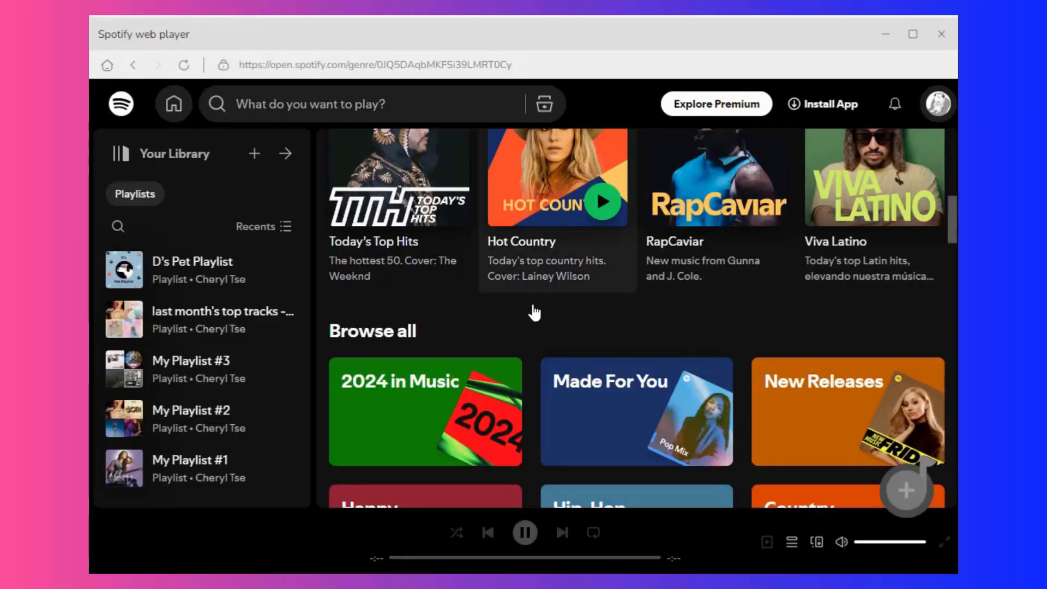
scroll(533, 306, "up", 9)
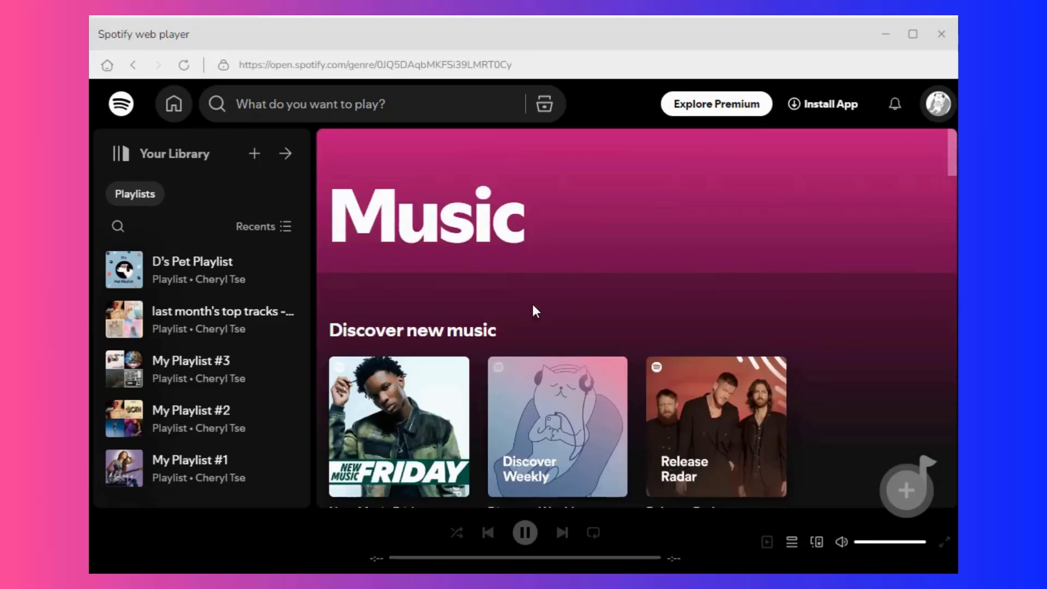
scroll(533, 307, "down", 4)
scroll(533, 309, "down", 5)
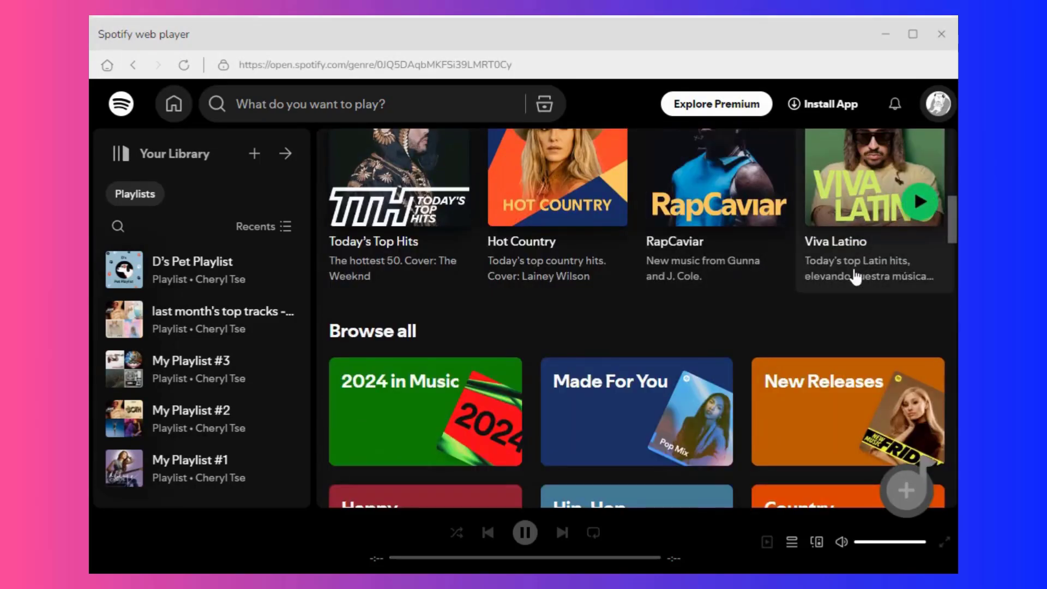
scroll(583, 276, "up", 3)
left_click(584, 275)
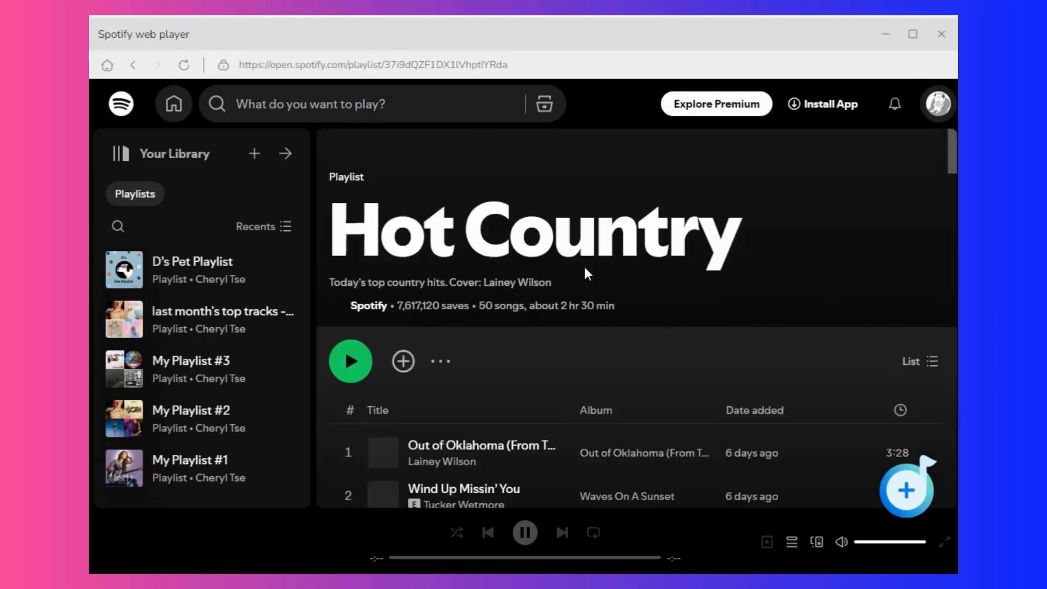
scroll(584, 267, "down", 5)
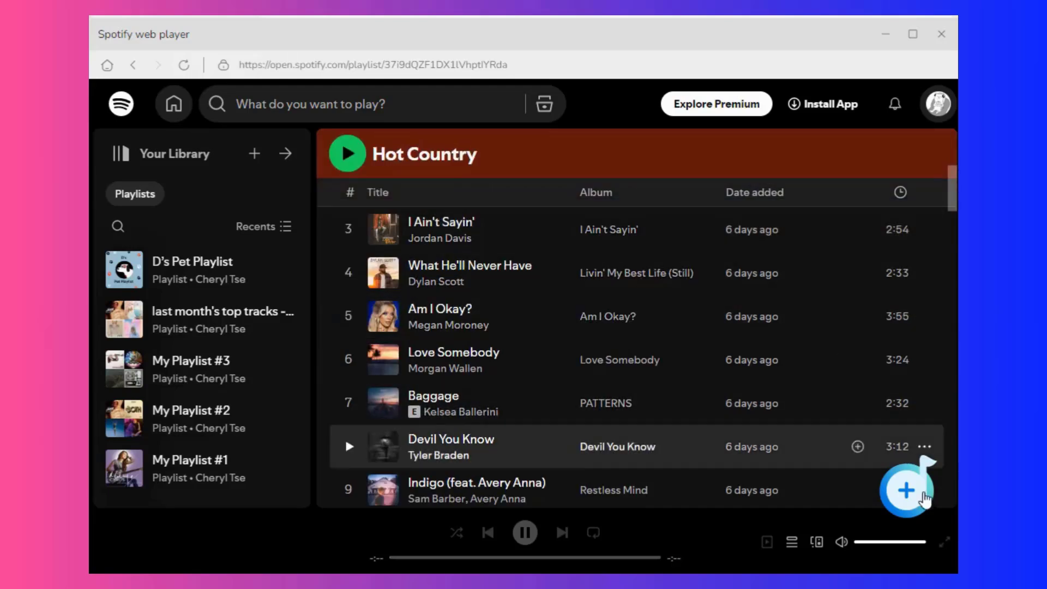
left_click(573, 359)
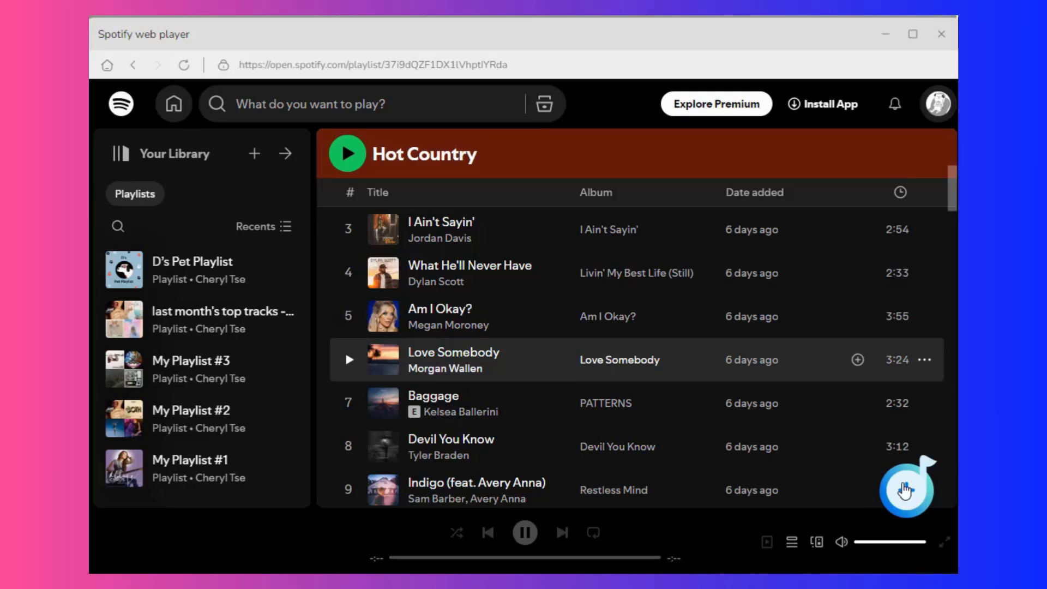
Send Hot Country to TunePat and tick only Wind Up Missin' You, I Ain't Sayin', What He'll Never Have
left_click(906, 490)
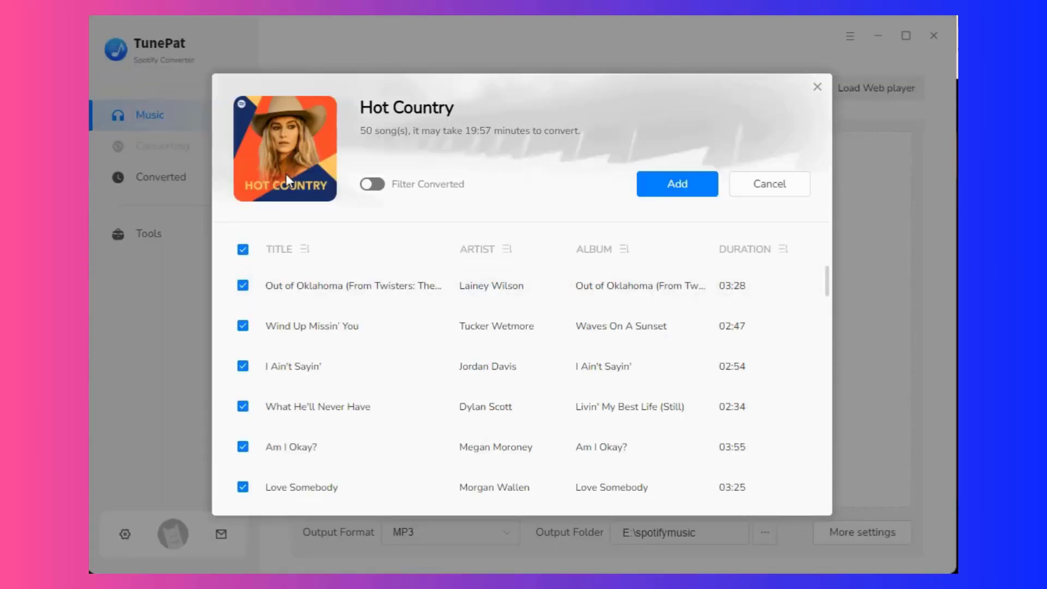
left_click(243, 250)
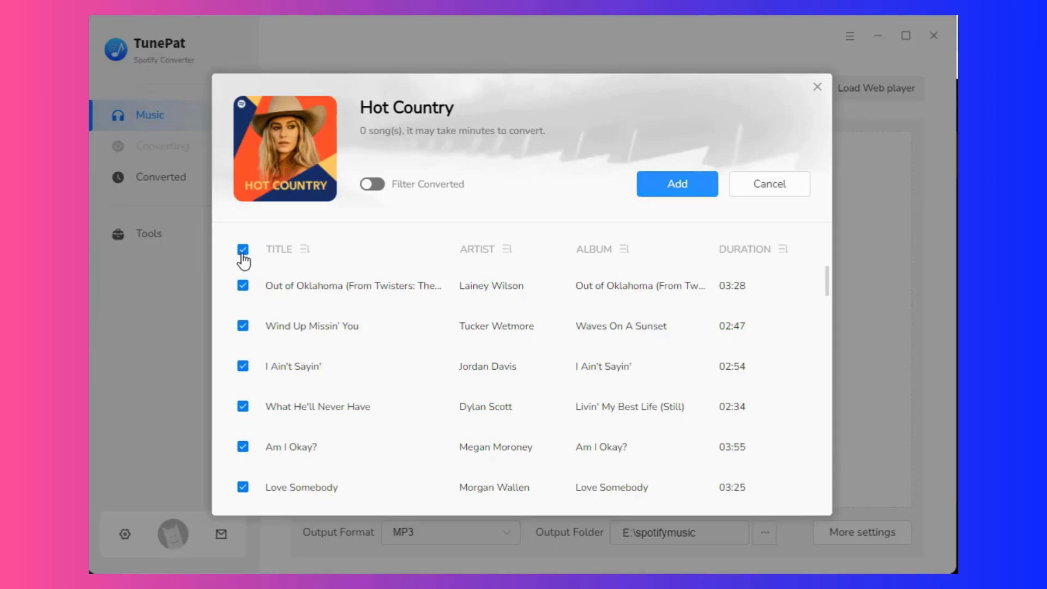
left_click(243, 338)
left_click(243, 366)
left_click(242, 407)
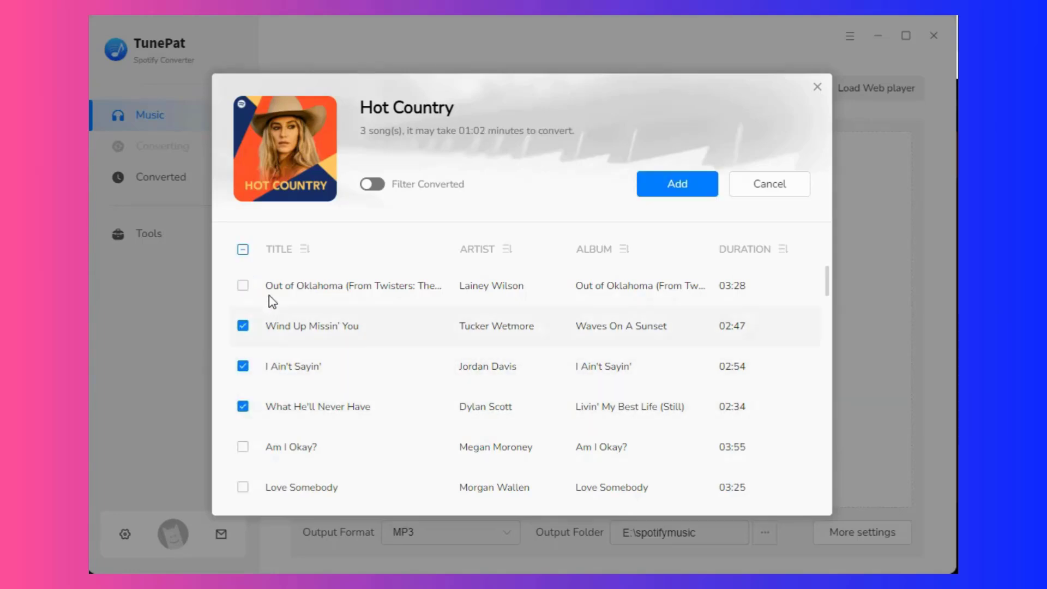
Add the three ticked songs and convert them to MP3 in E:\spotifymusic\Hot Country
left_click(678, 194)
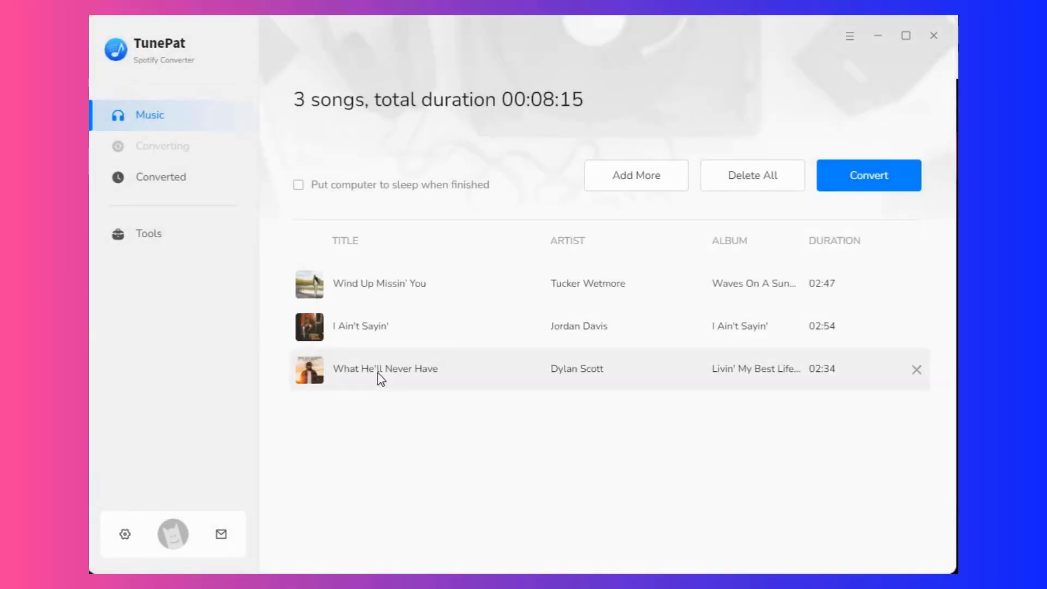
left_click(868, 192)
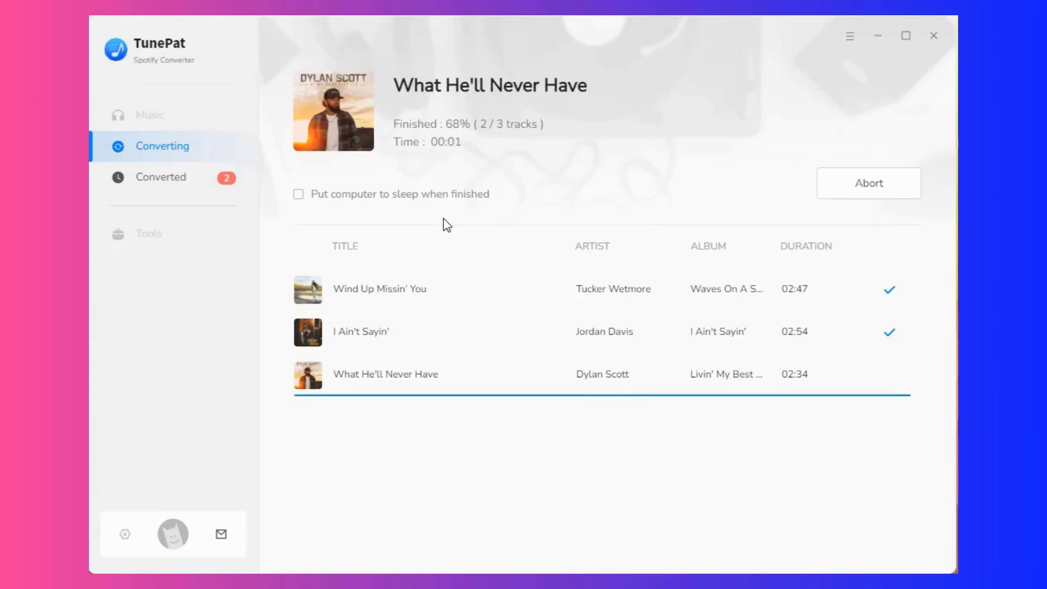
left_click(889, 375)
left_click_drag(368, 398, 396, 346)
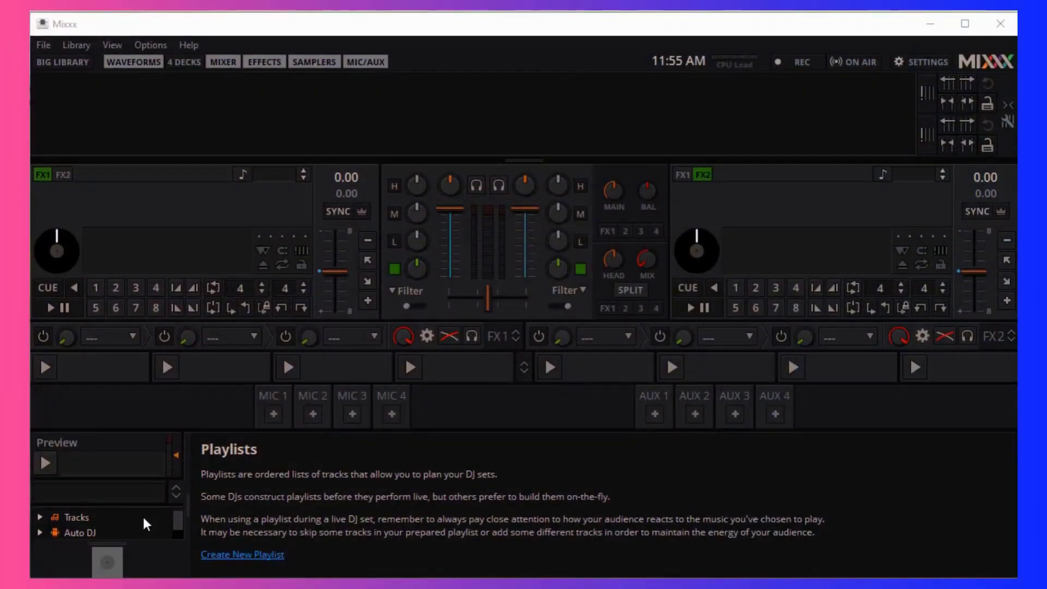
Create an empty Mixxx playlist named Spotify Music and open its track table
scroll(106, 521, "down", 2)
scroll(104, 521, "up", 2)
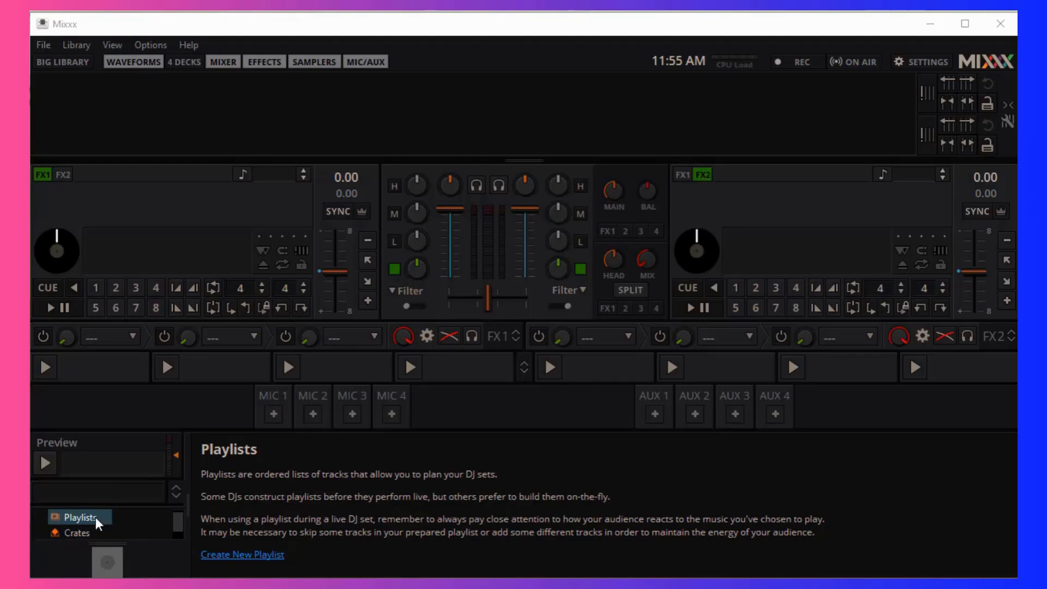
left_click(232, 556)
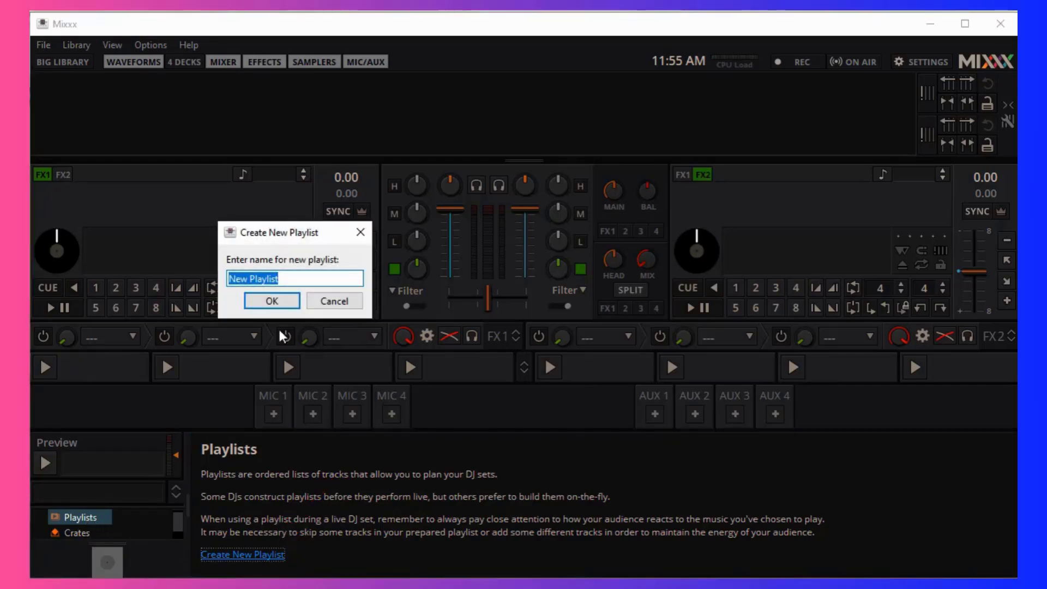
type("Spo")
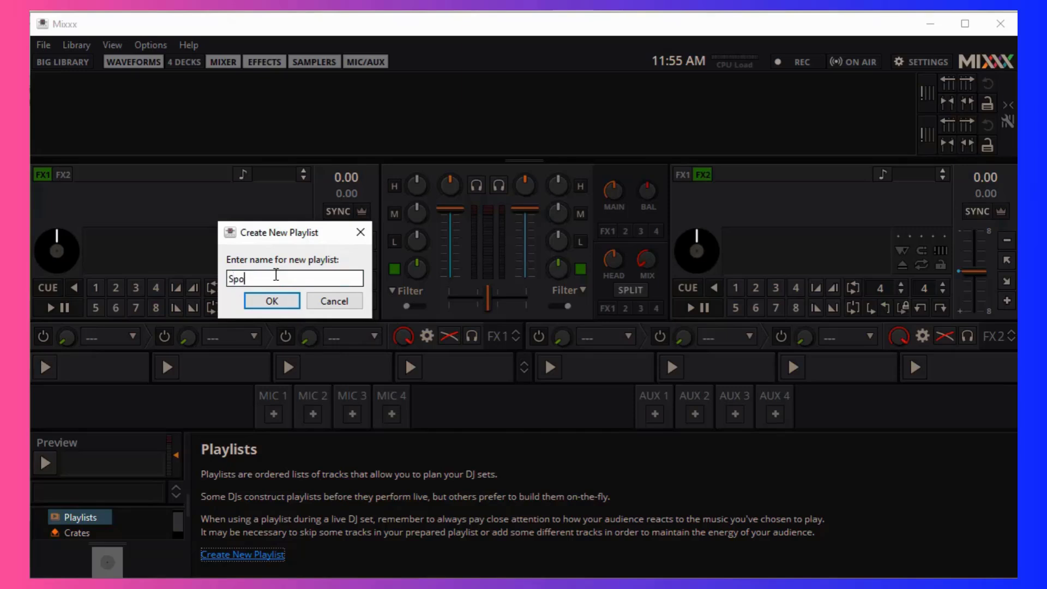
type("tify Mix")
left_click(272, 301)
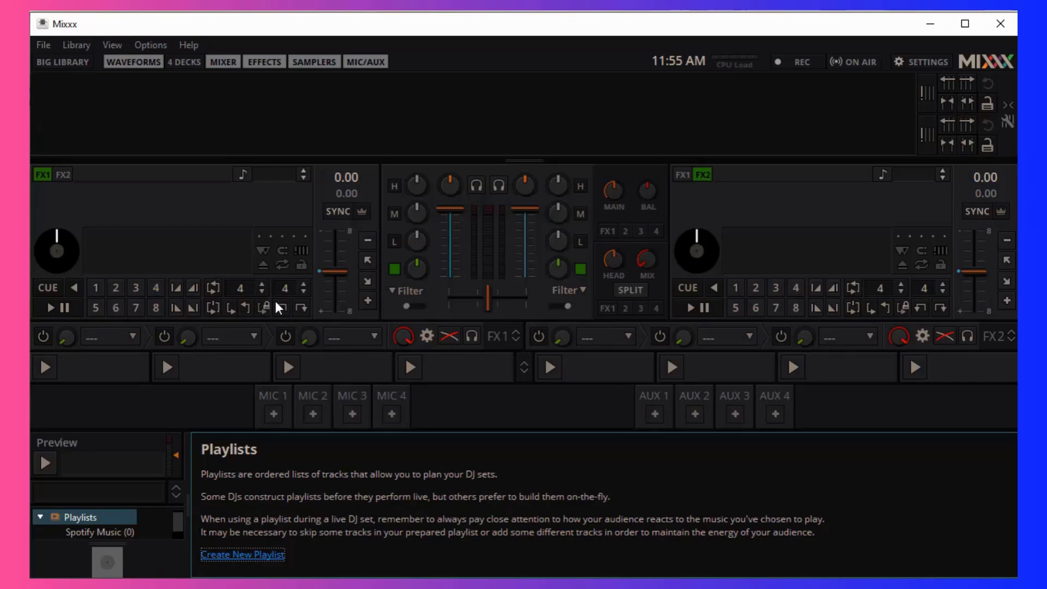
left_click(130, 534)
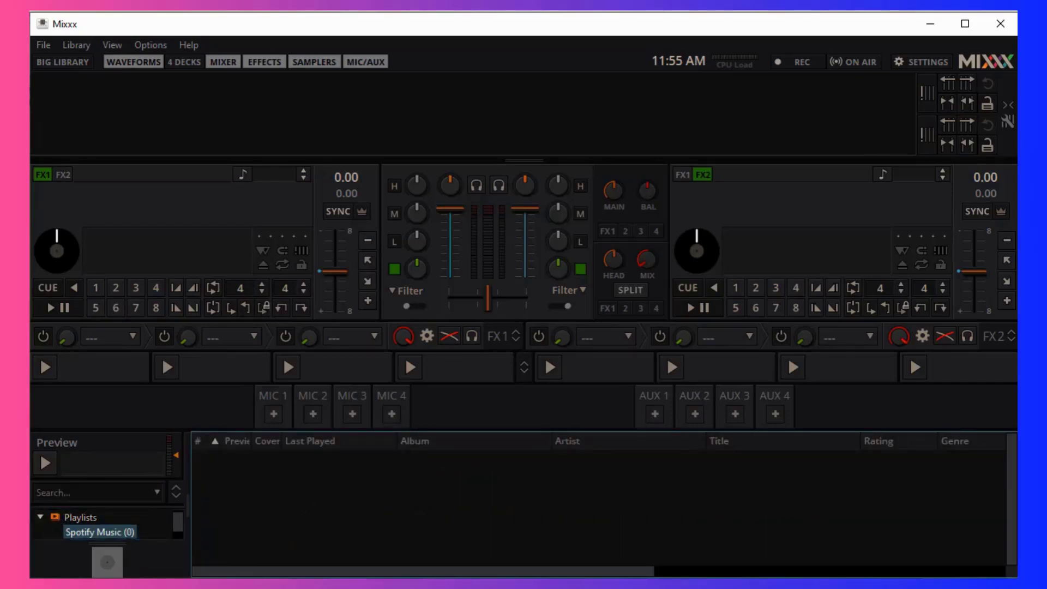
Drag the three Hot Country MP3s from Explorer into the Spotify Music playlist (3 tracks, 8:15)
key("alt+Tab")
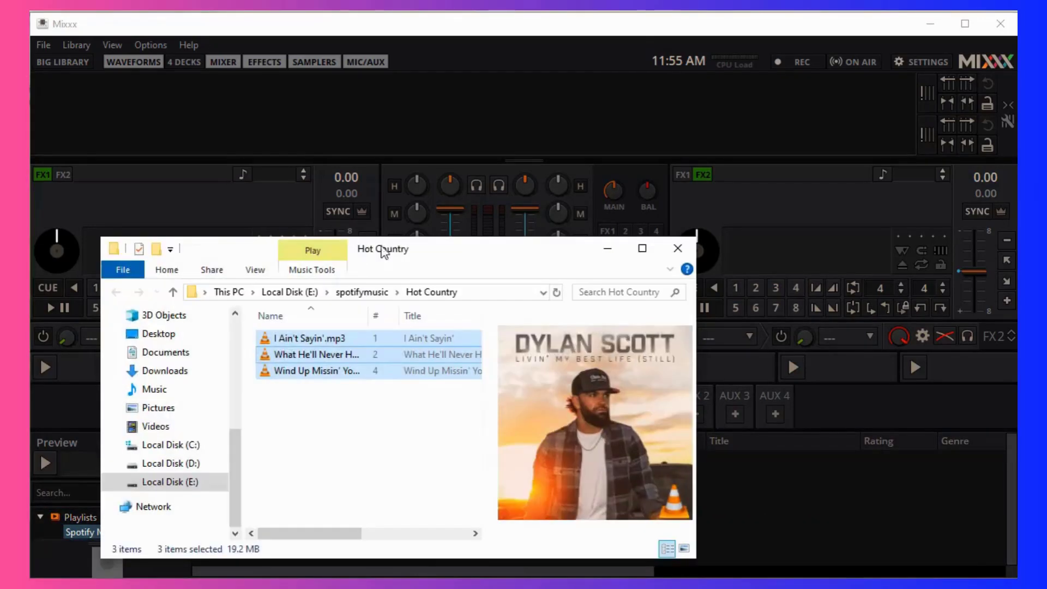
left_click_drag(452, 177, 468, 86)
left_click_drag(401, 240, 310, 188)
left_click_drag(359, 536, 284, 515)
left_click(283, 515)
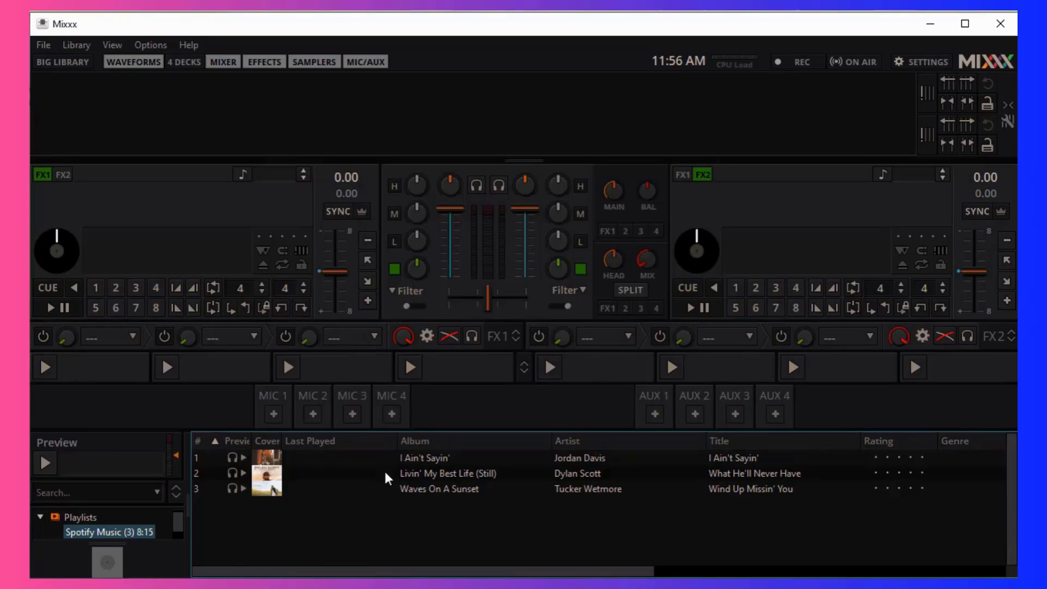
Load What He'll Never Have onto deck 1 and Wind Up Missin' You onto deck 2
left_click(288, 462)
left_click(300, 492)
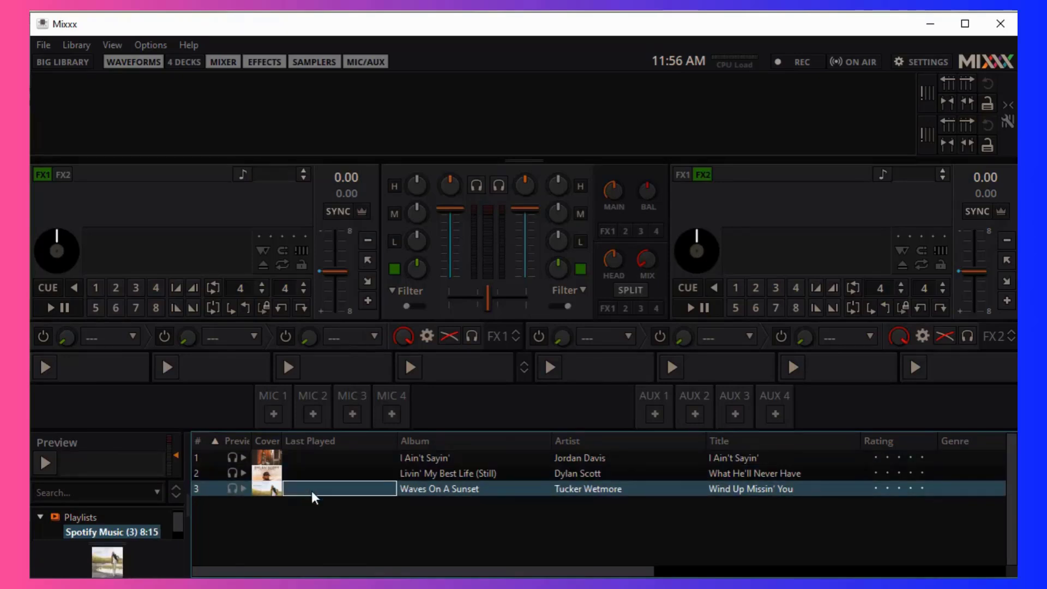
left_click(328, 474)
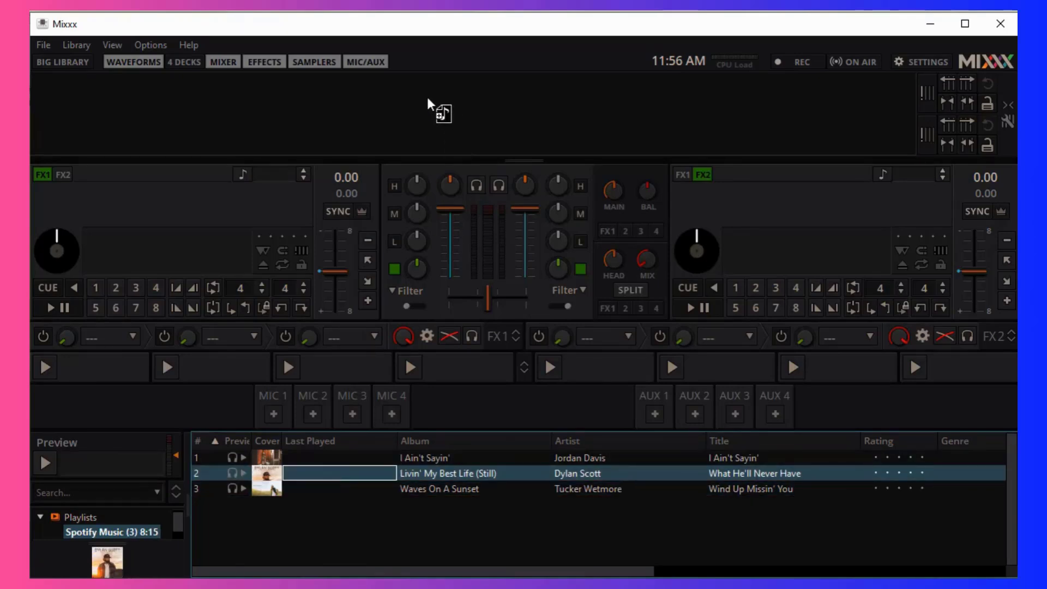
mouse_move(427, 97)
left_mouse_down()
mouse_move(385, 99)
mouse_move(692, 93)
mouse_move(469, 98)
left_mouse_up()
left_click_drag(388, 484, 220, 131)
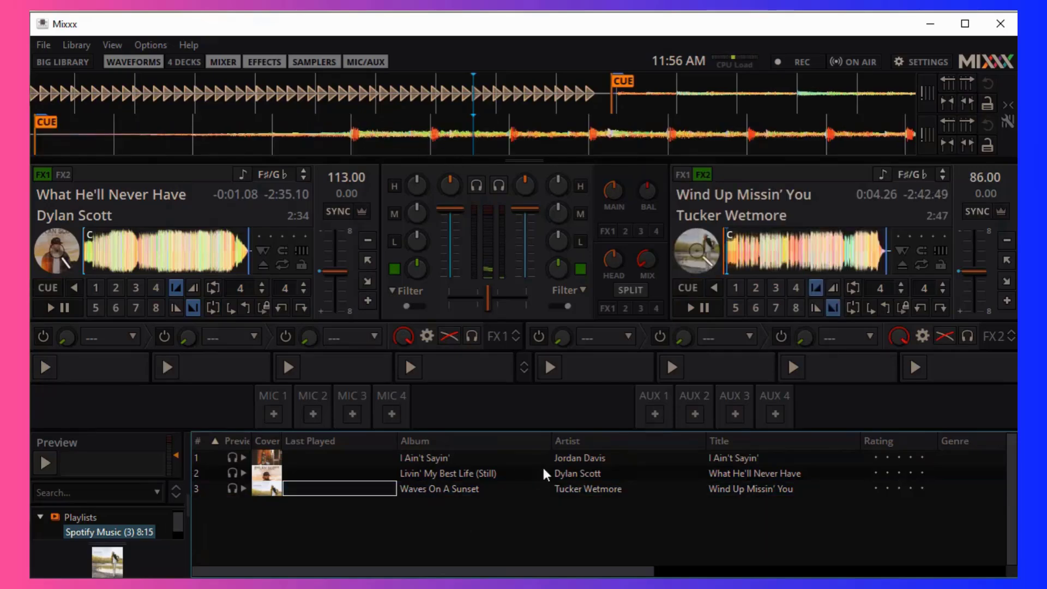